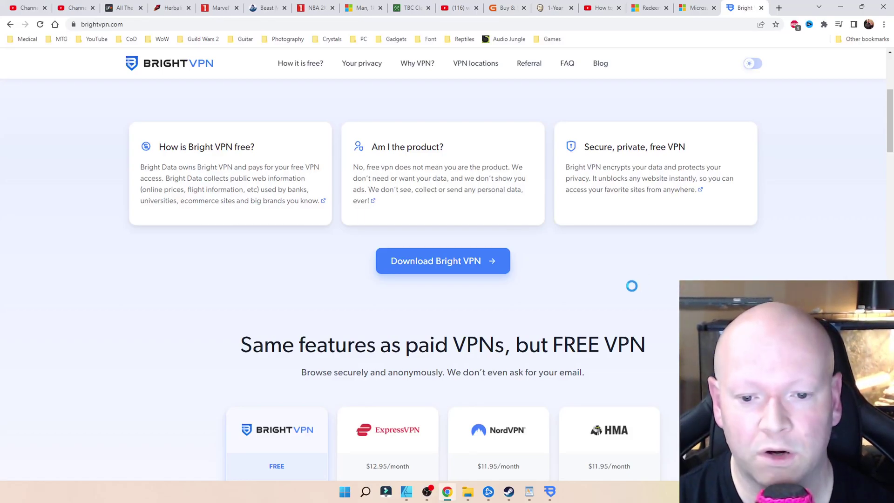
Review the price and feature comparison of Bright VPN with ExpressVPN, NordVPN and HMA on its website
scroll(474, 273, "down", 10)
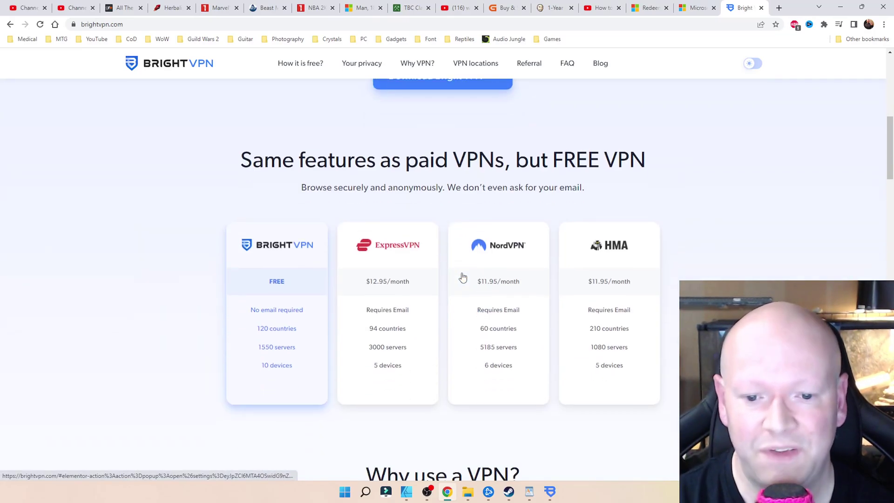
scroll(447, 279, "up", 10)
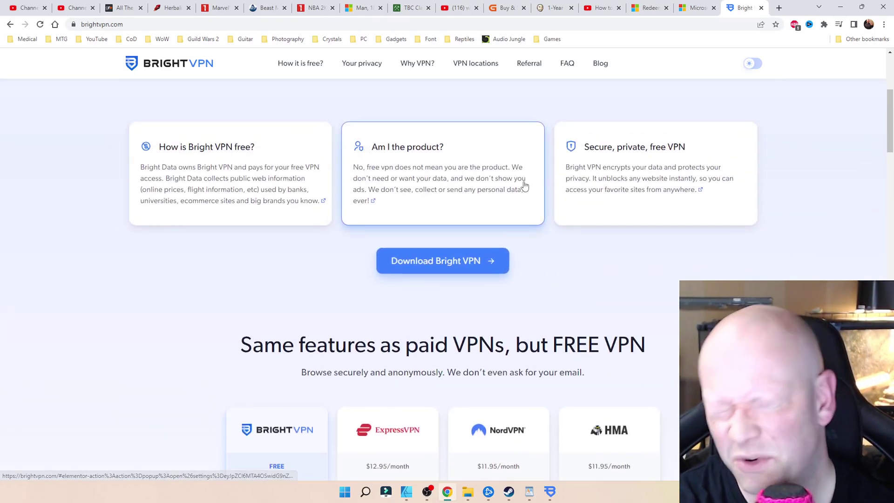
Open the BrightVPN setup file on the desktop and reposition the Bright VPN window
left_click(841, 8)
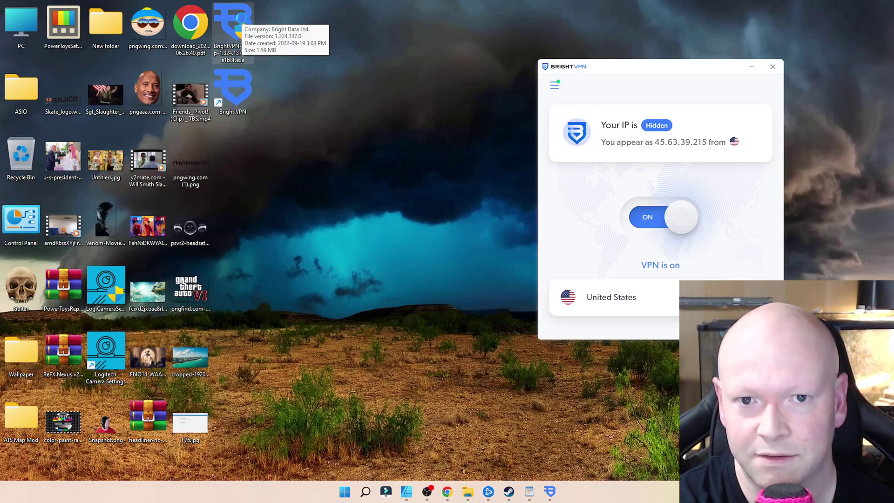
double_click(239, 21)
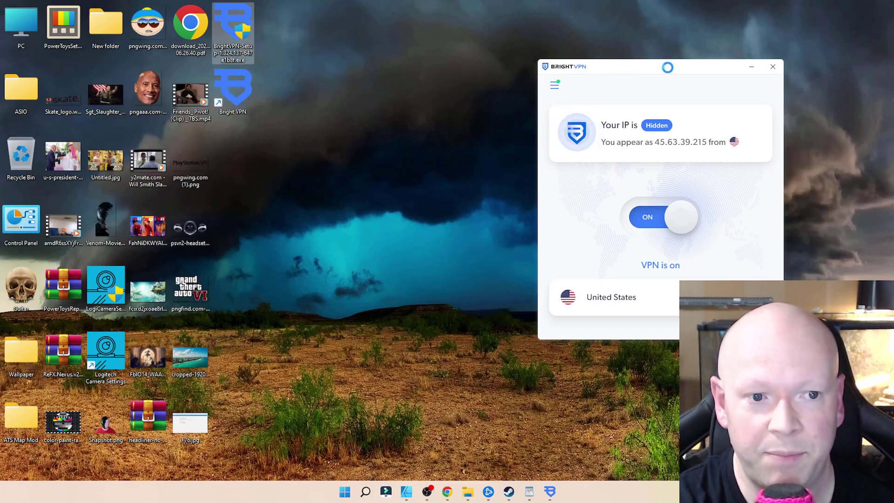
left_click_drag(669, 68, 620, 70)
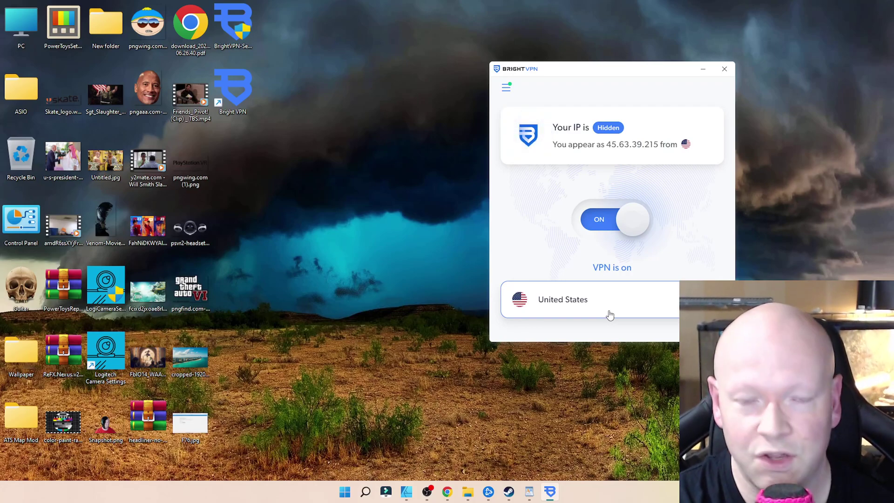
Return to Chrome, follow the redeem.microsoft.com link in the Microsoft support article, and activate the 25-character code field
left_click(447, 491)
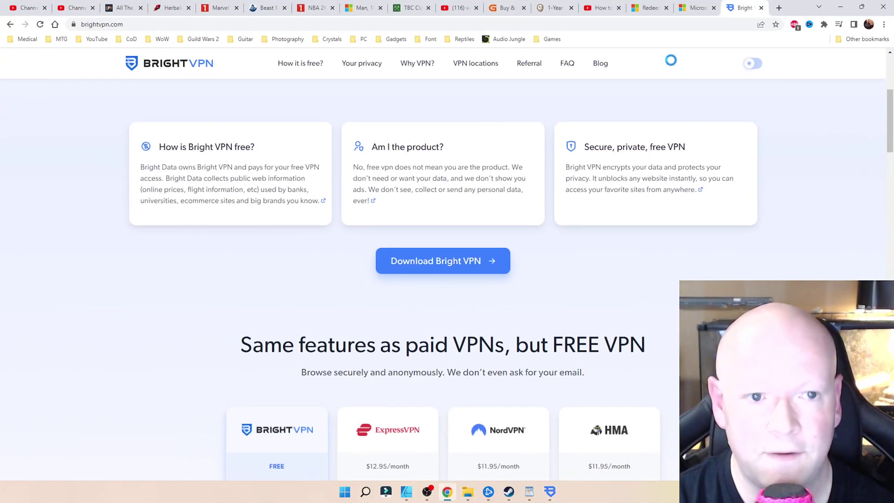
left_click(653, 9)
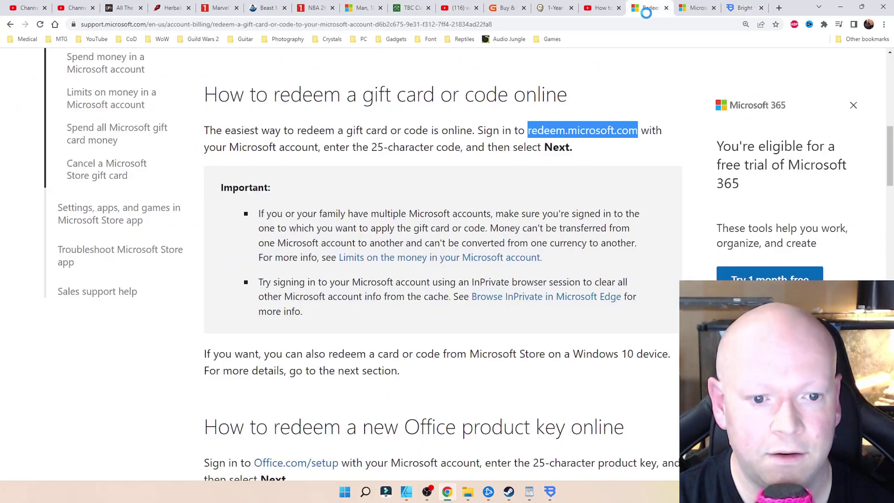
left_click(591, 135)
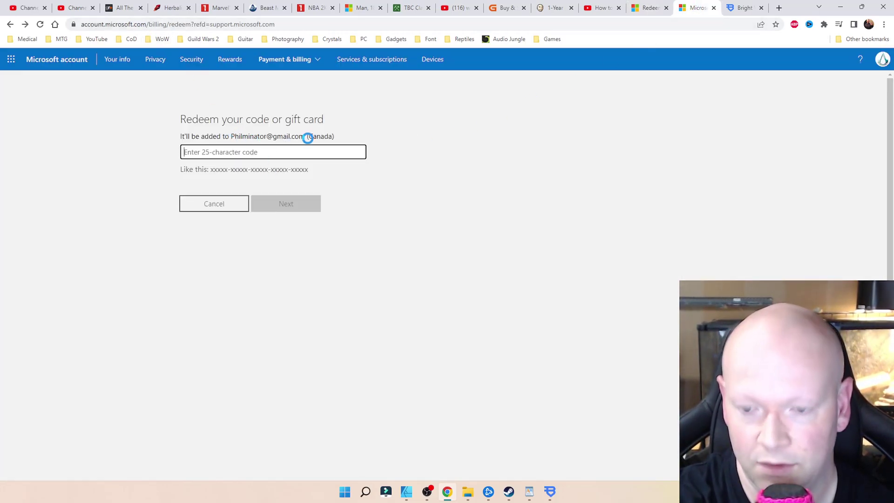
left_click(232, 152)
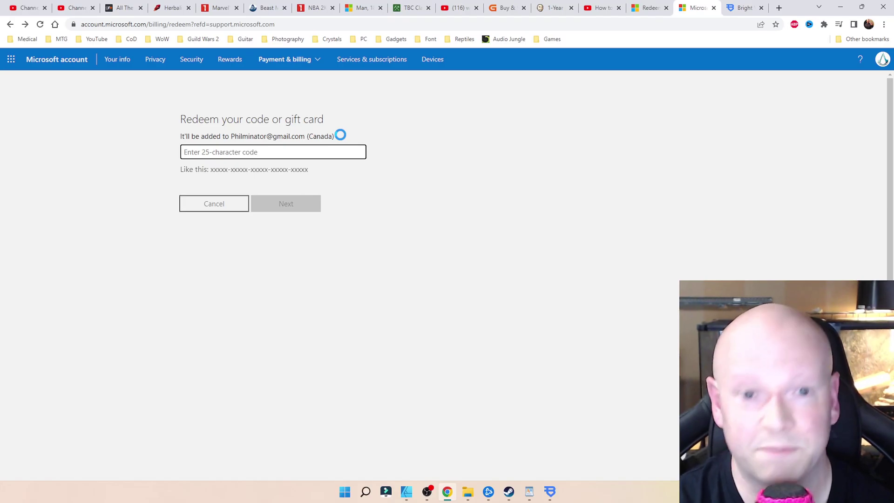
Examine the comments on the YouTube video "How to Redeem Region-Locked Xbox One Digital Game Codes" for free VPN advice
left_click(604, 6)
scroll(373, 225, "up", 10)
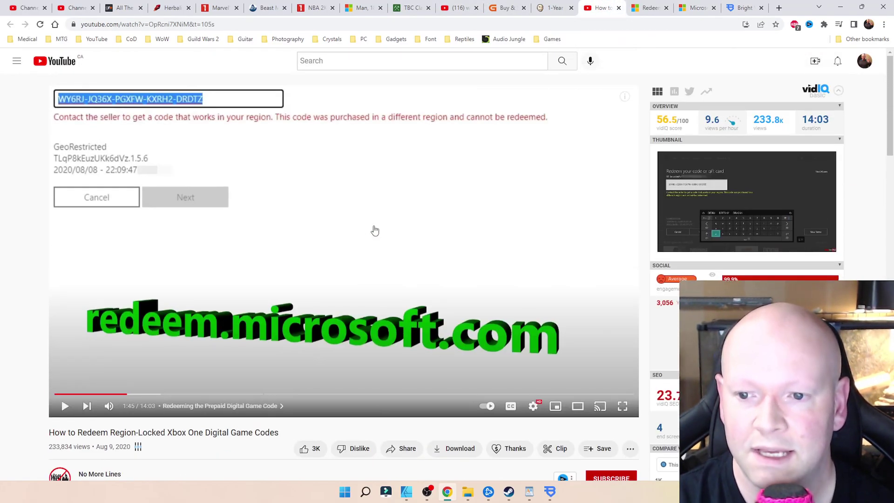
scroll(372, 226, "down", 2)
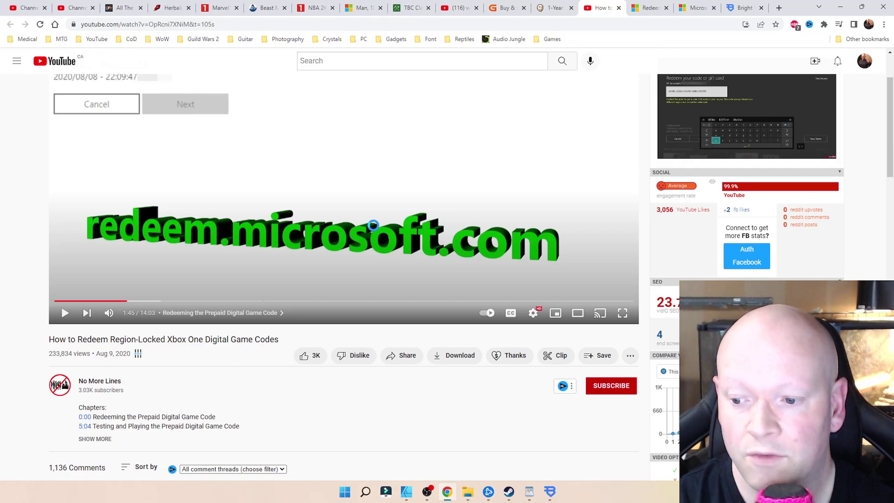
scroll(359, 231, "down", 3)
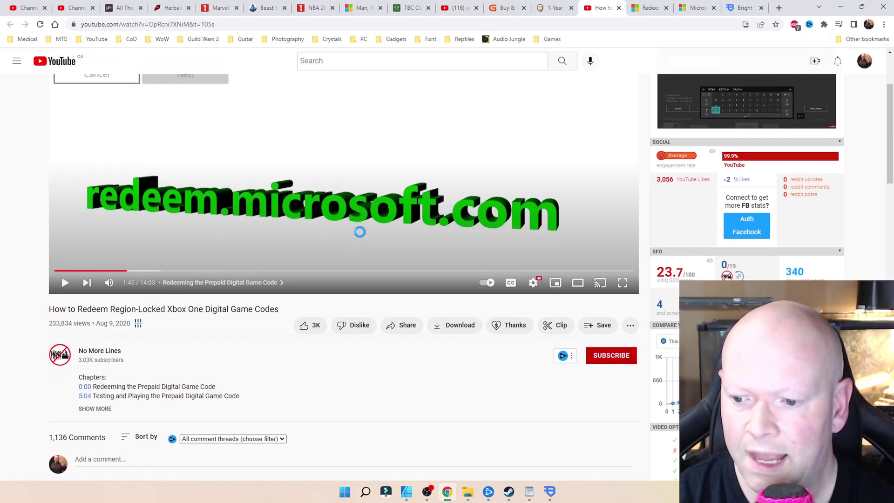
scroll(360, 231, "up", 2)
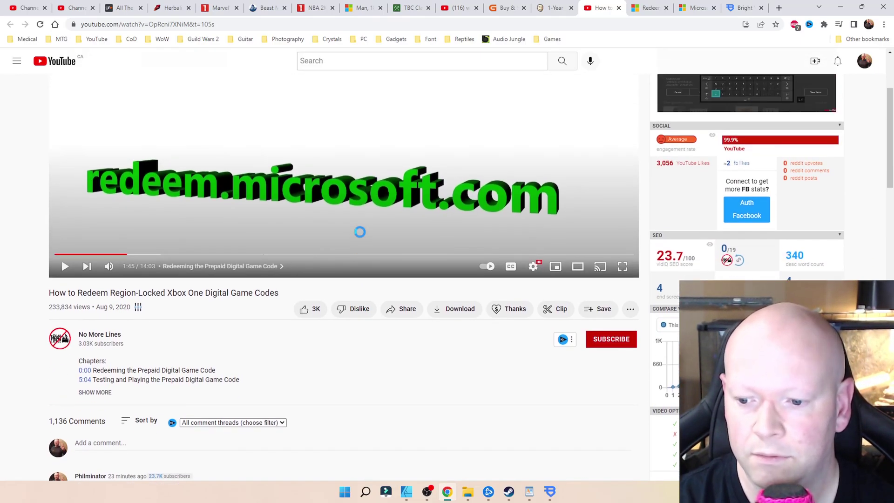
scroll(359, 232, "down", 2)
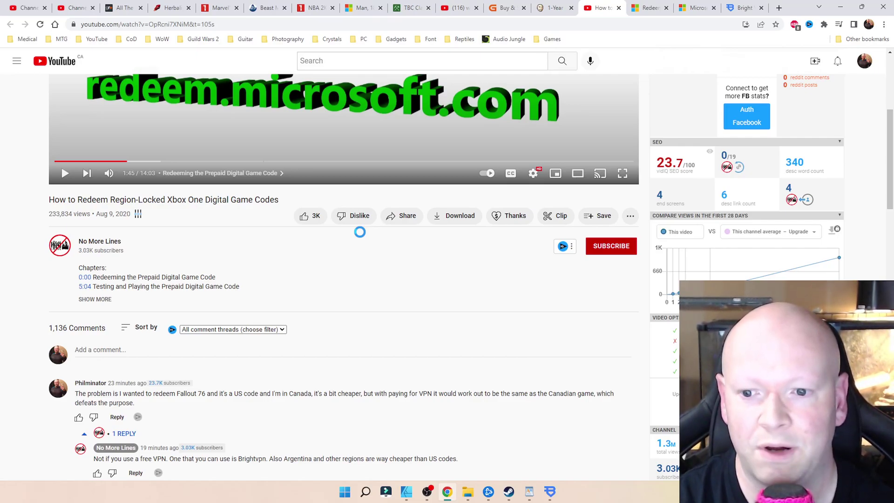
scroll(357, 254, "down", 1)
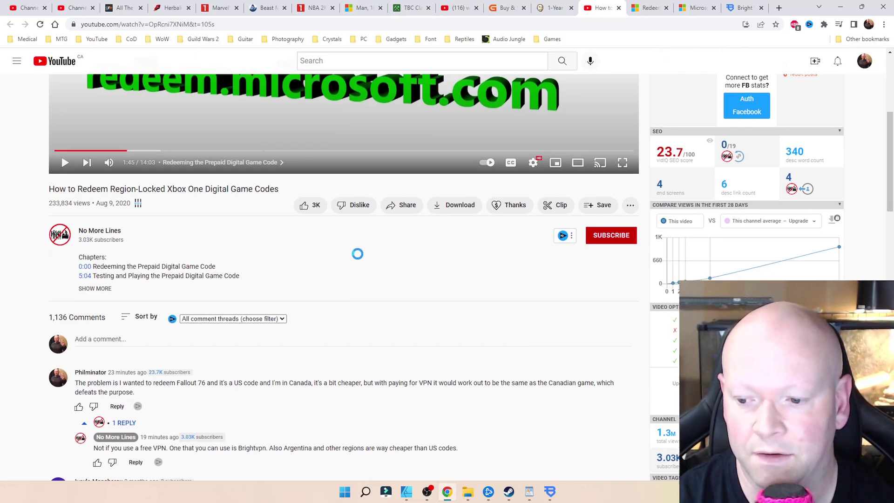
scroll(355, 298, "down", 2)
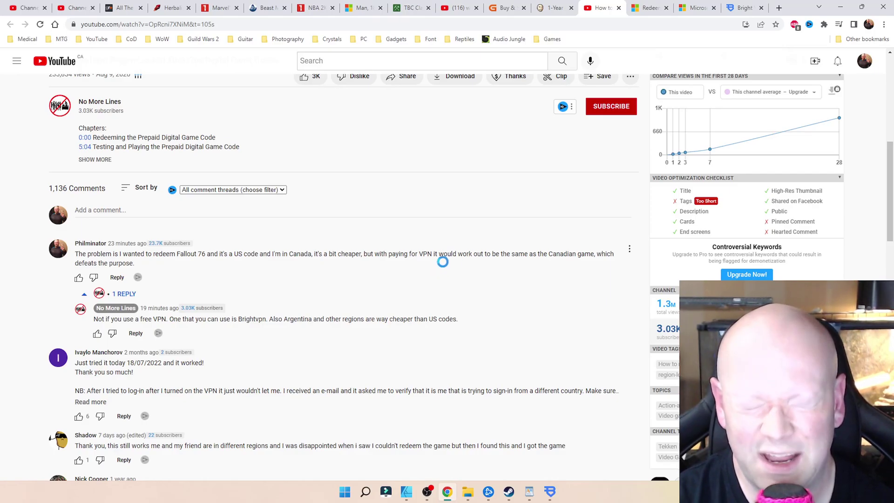
scroll(279, 282, "down", 1)
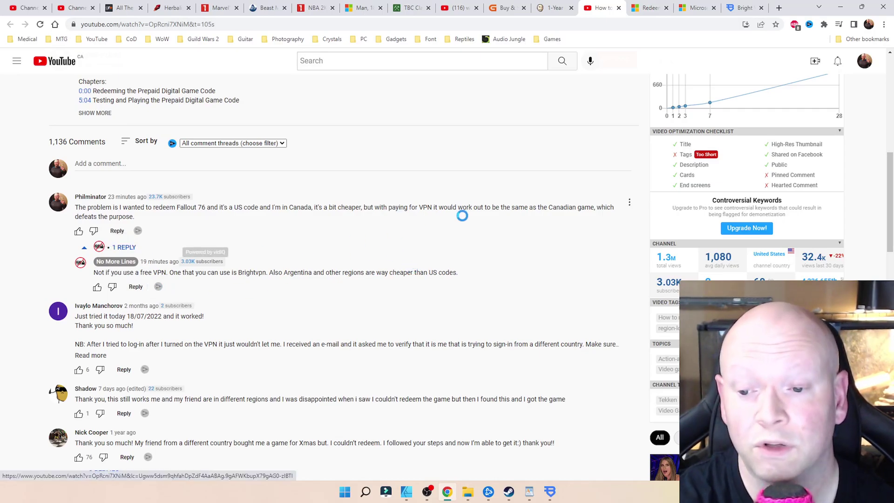
Show the Bright VPN website and bring up the Bright VPN app to check its connection status and country
left_click(741, 8)
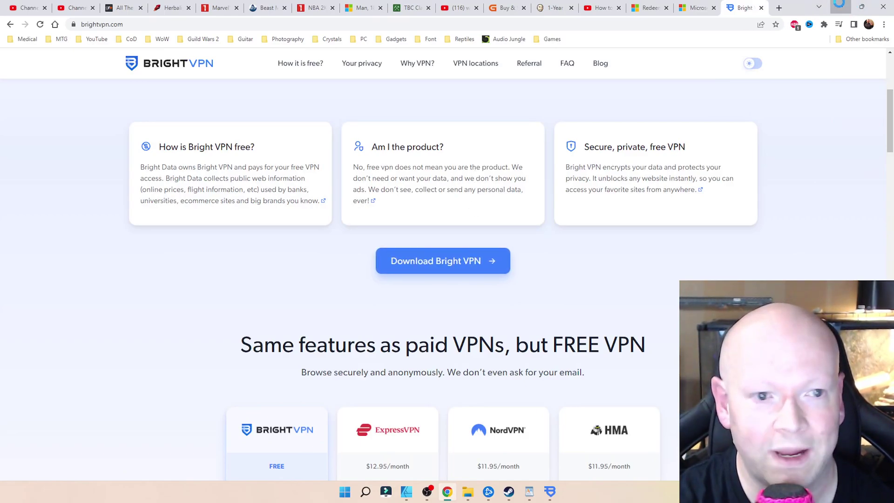
left_click(839, 6)
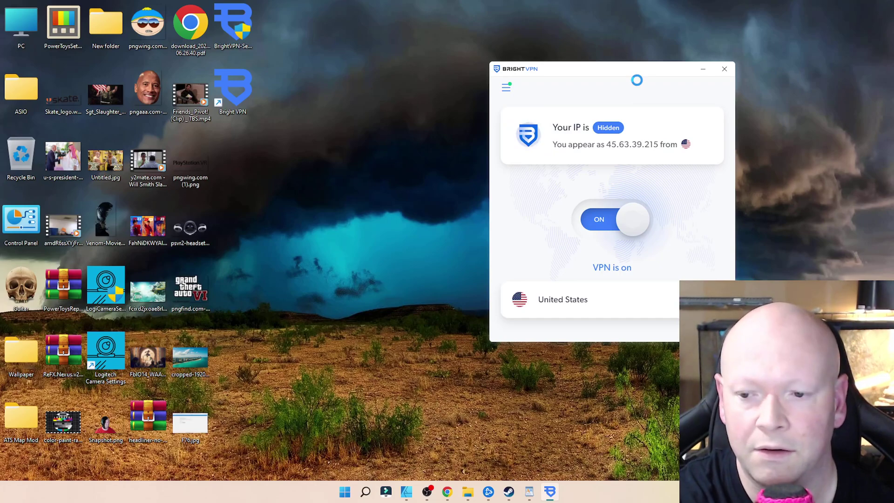
key("alt+Tab")
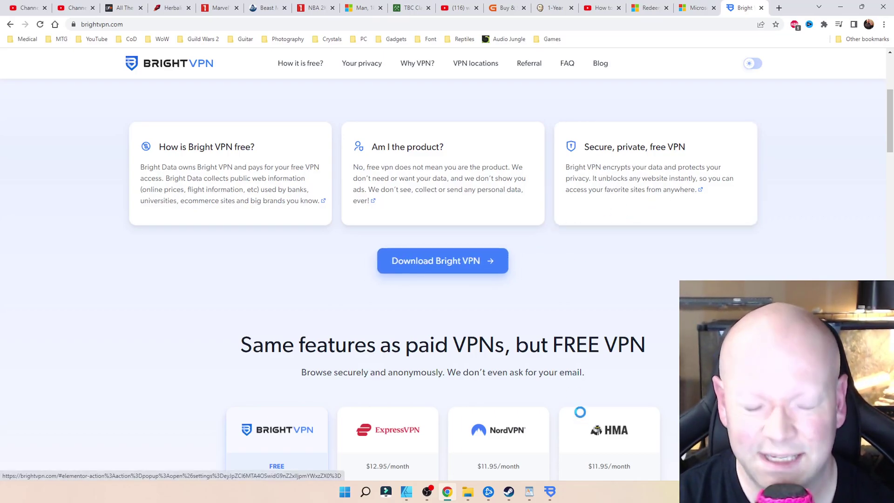
left_click(550, 491)
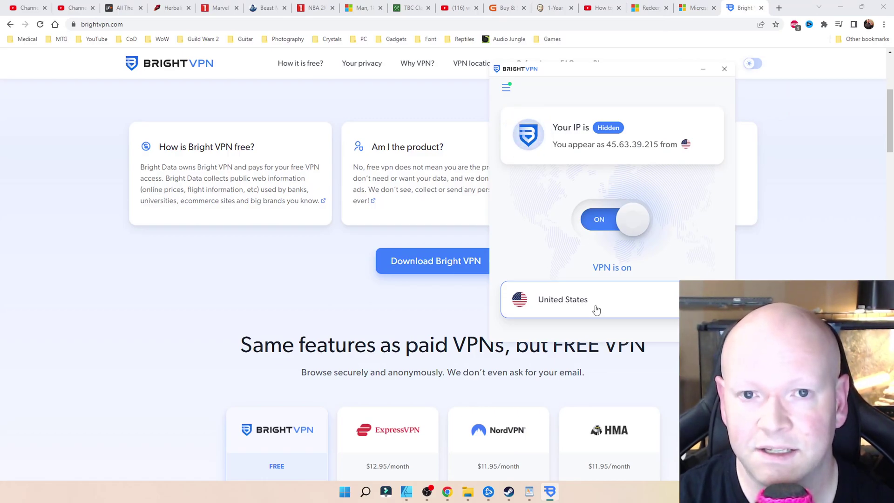
Review the Microsoft account code redemption page alongside the support article's instructions for redeeming a code online
left_click(698, 6)
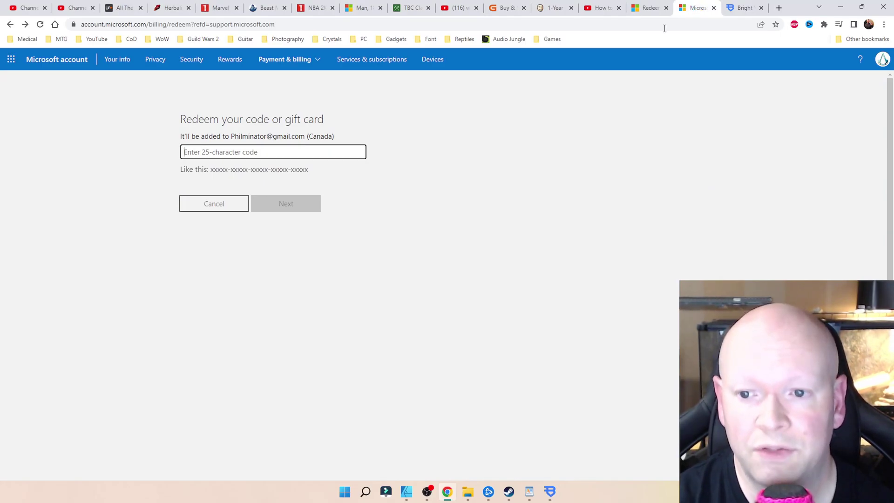
left_click(266, 158)
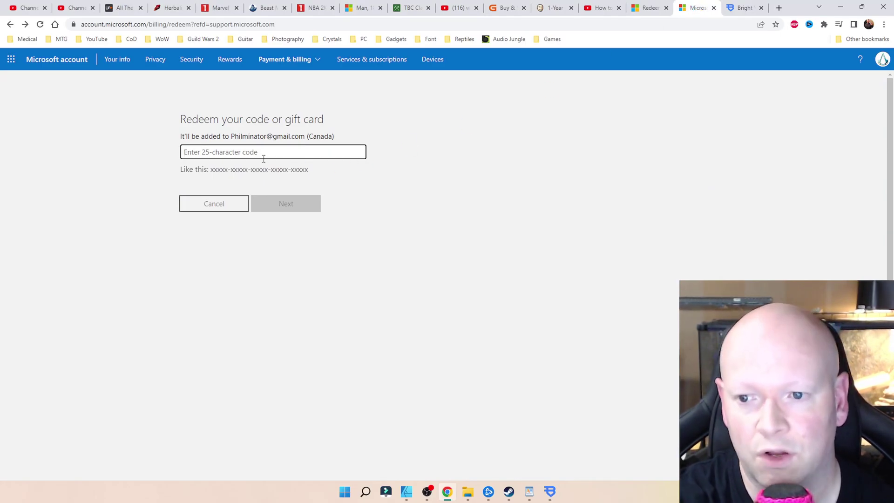
left_click(648, 7)
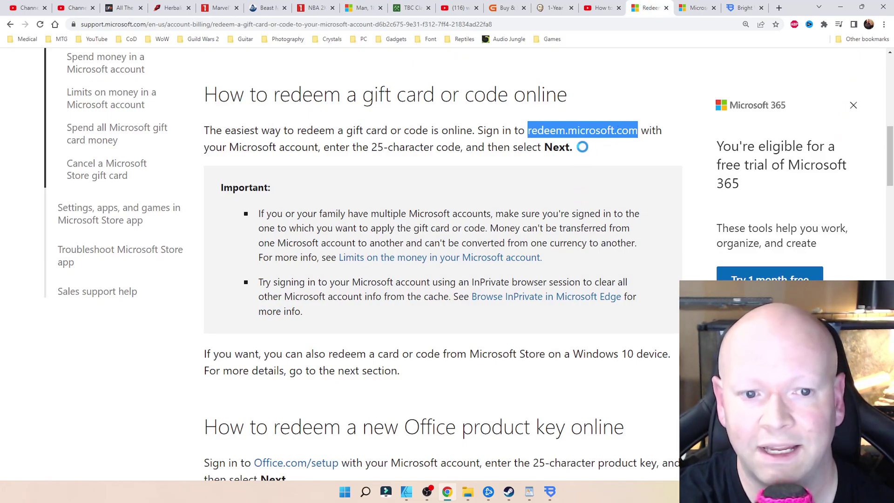
left_click(697, 7)
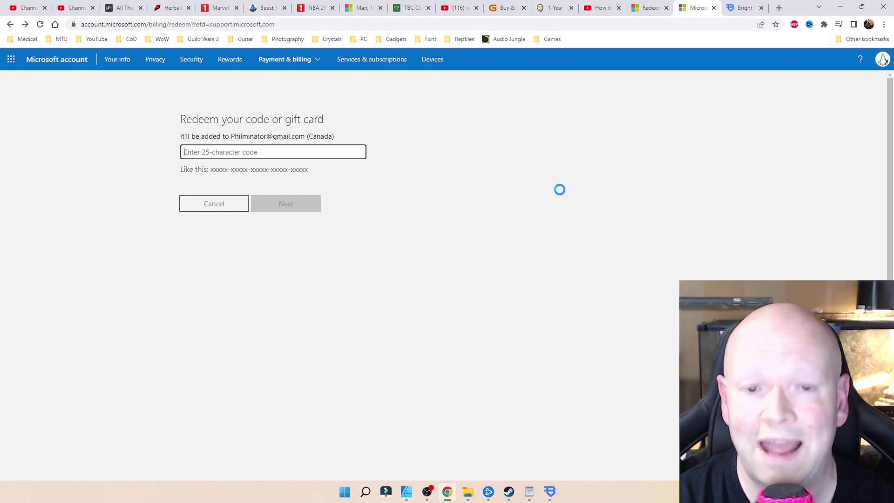
Play the region-locked code video's redemption chapter, skipping ahead to about 2:28 and 2:45, and pause it at 3:03
left_click(603, 7)
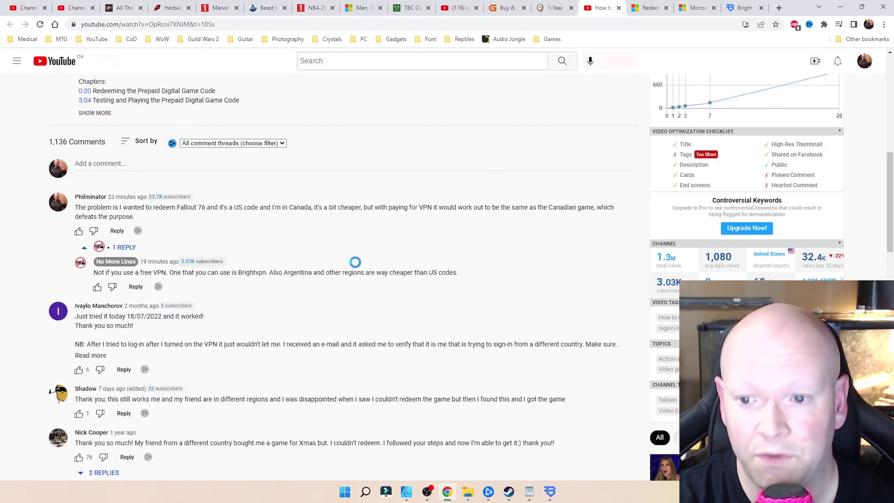
scroll(353, 269, "up", 10)
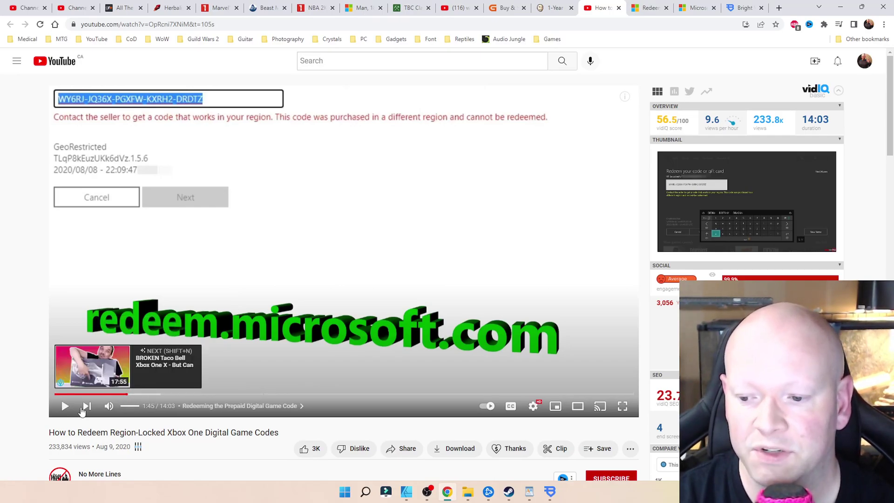
left_click(65, 406)
left_click(124, 395)
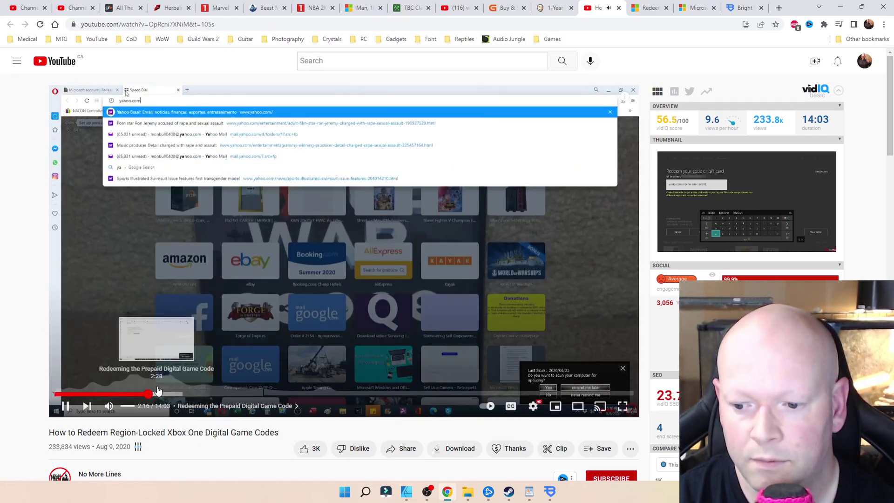
left_click(158, 394)
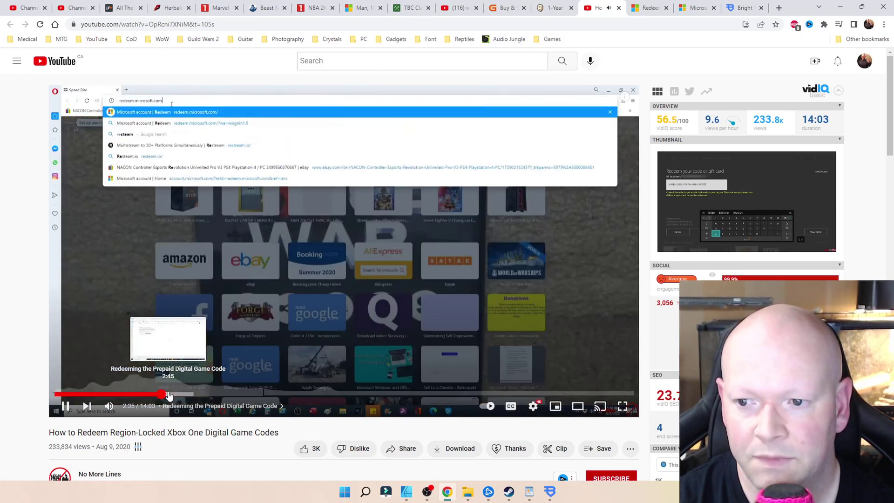
left_click(169, 394)
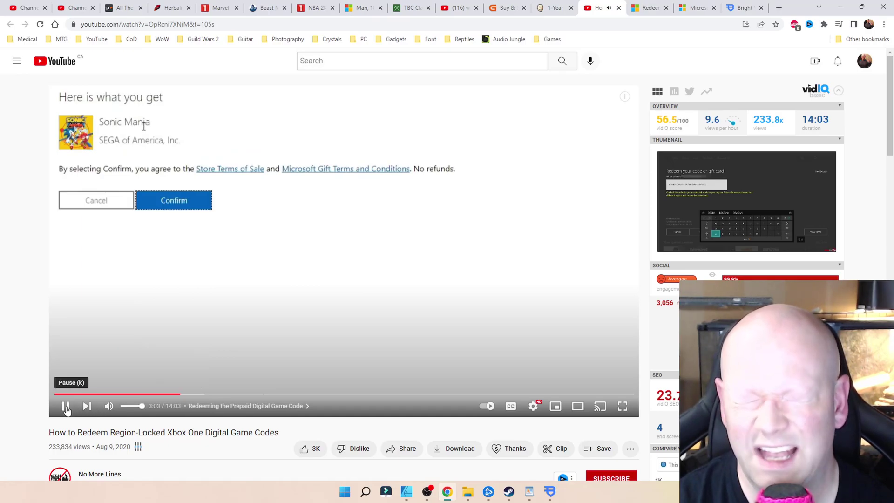
left_click(65, 405)
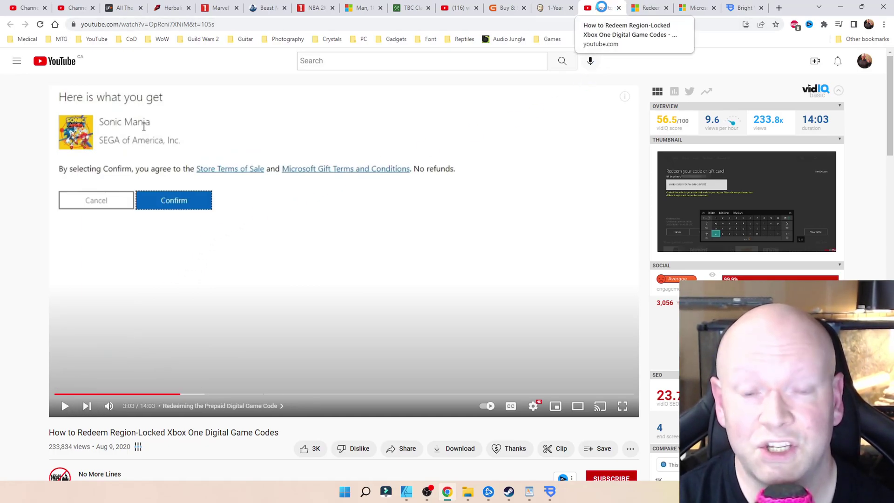
Revisit the video's comments, the Microsoft gift card redemption article and the Bright VPN website
scroll(462, 221, "down", 7)
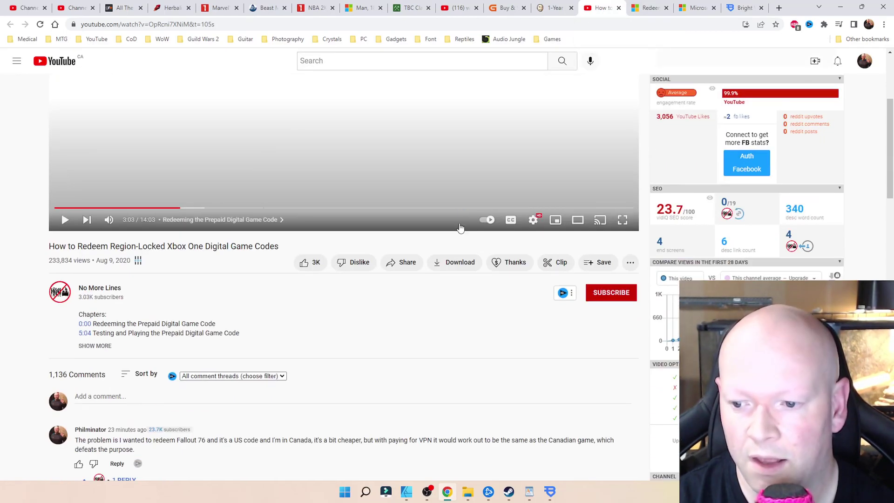
scroll(208, 349, "down", 2)
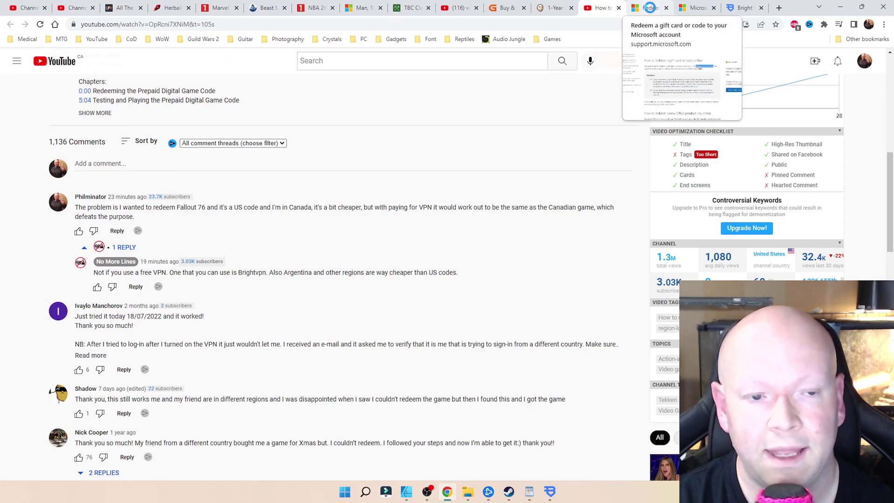
left_click(649, 8)
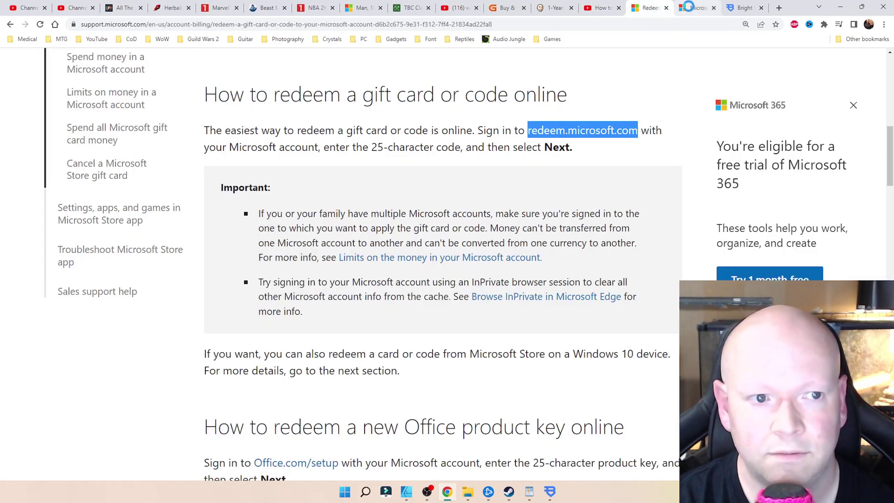
left_click(744, 8)
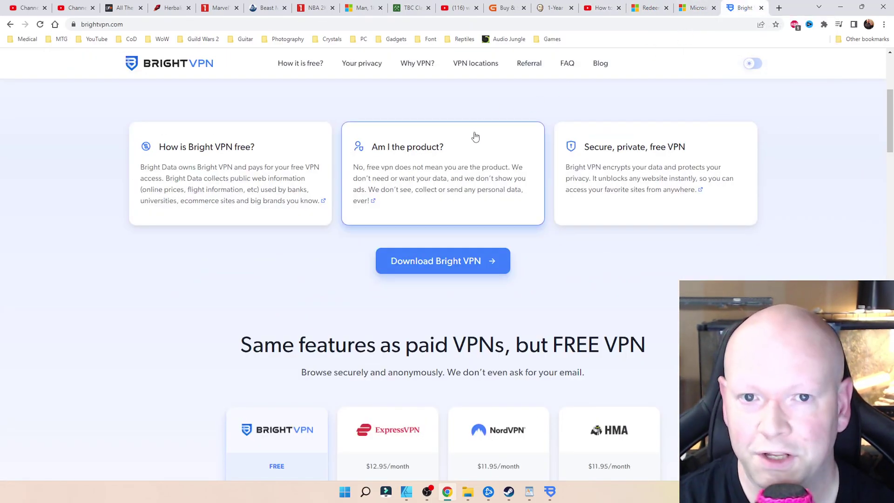